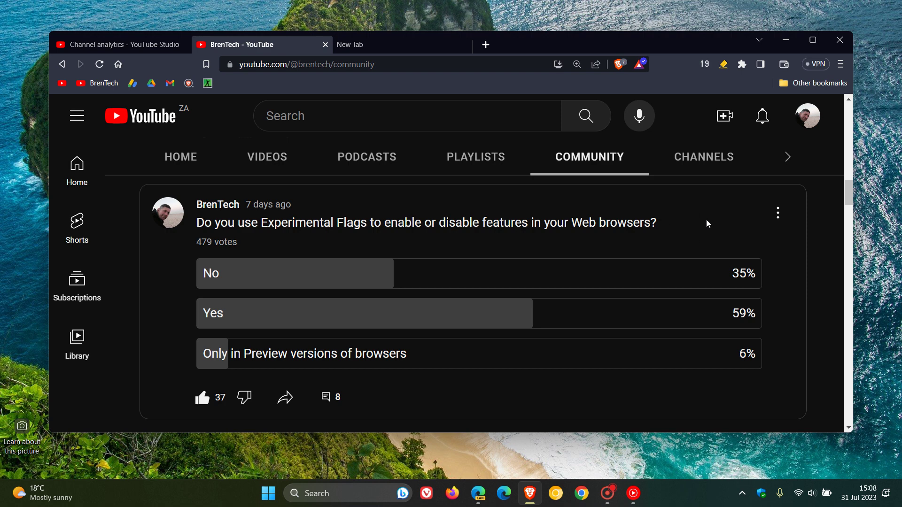
# Bring the Edge Canary window, with its blank new tab, to the front
pyautogui.click(478, 492)
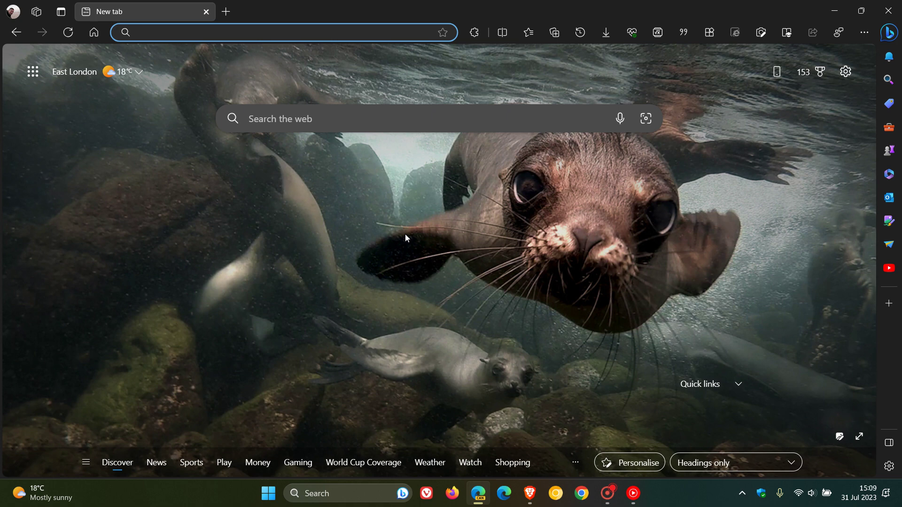
# Open edge://flags from the 'ef' address-bar suggestion to show the 117.0.2010.0 Experiments page
pyautogui.click(262, 33)
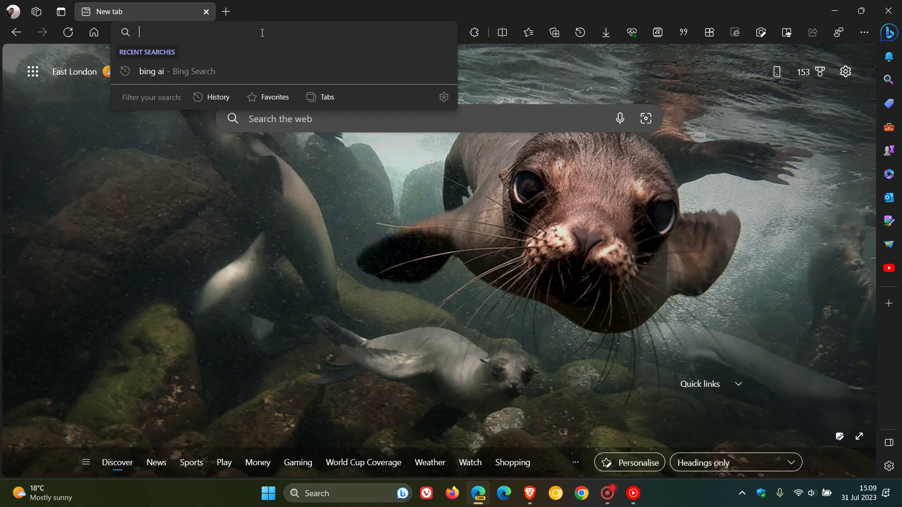
pyautogui.write('ef')
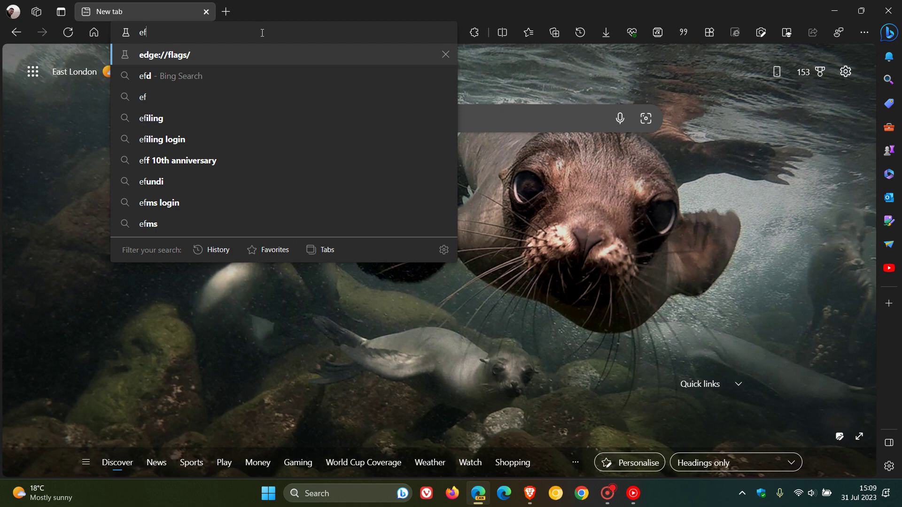
pyautogui.press('Return')
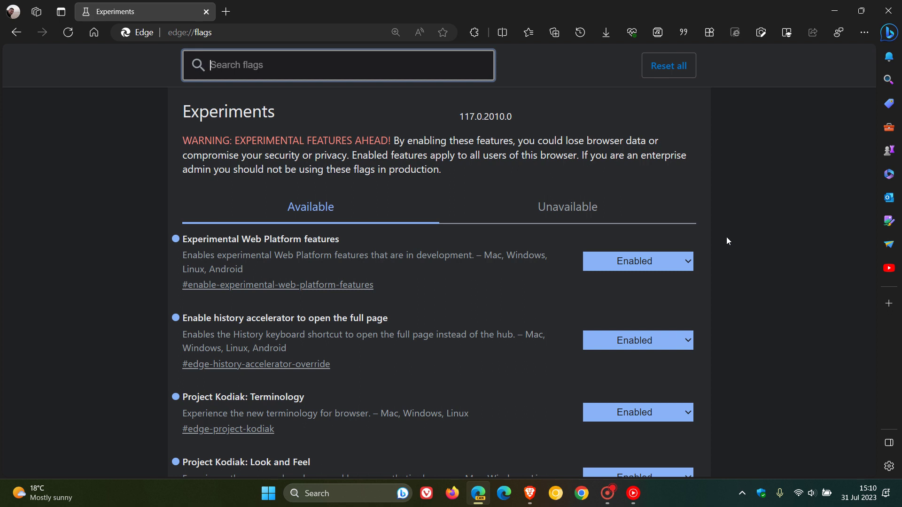
# Scroll the flags list a little and briefly open and close the browsing history list
pyautogui.scroll(-1, 724, 255)
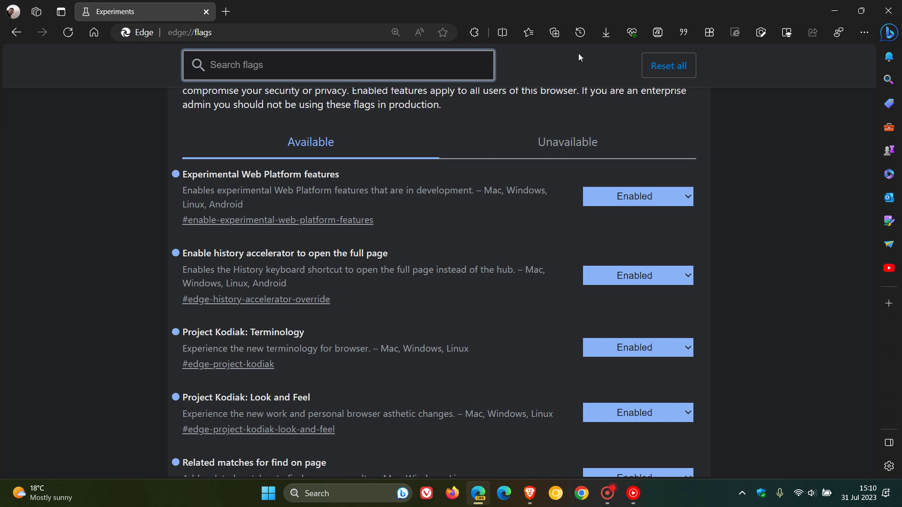
pyautogui.click(579, 33)
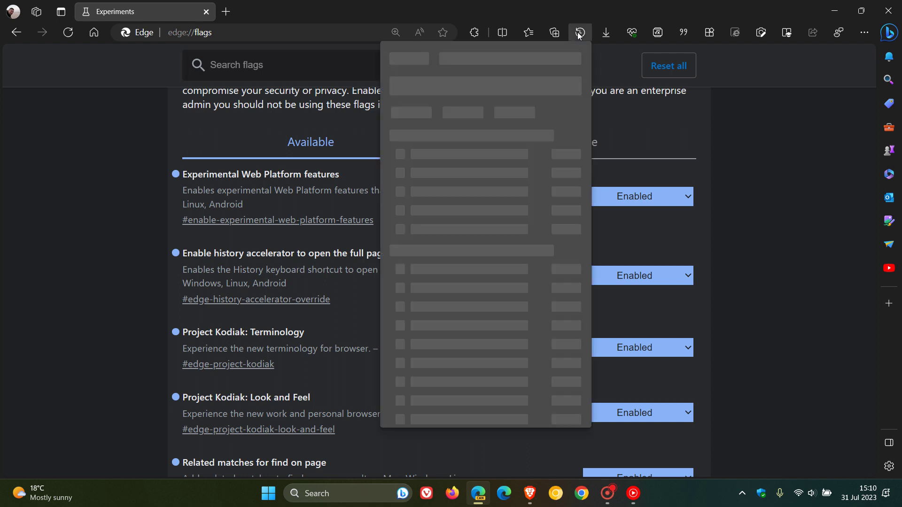
pyautogui.click(786, 221)
# Scroll past Project Robin, Split Screen and Sound content setting to Microsoft Video Super Resolution
pyautogui.scroll(-1, 763, 258)
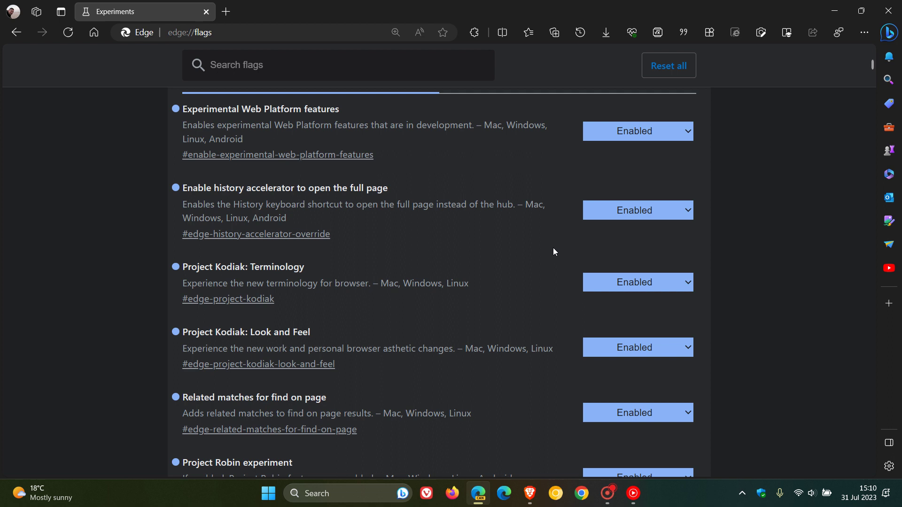
pyautogui.click(344, 331)
pyautogui.scroll(-3, 752, 289)
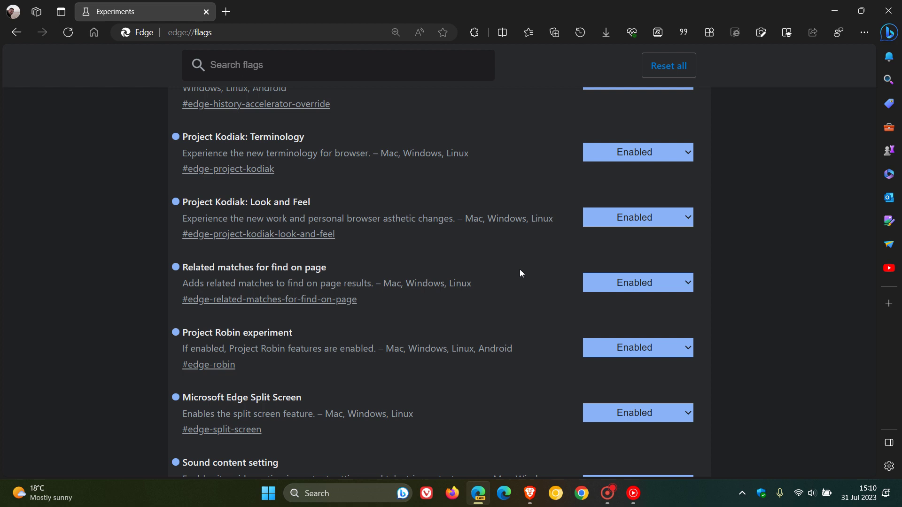
pyautogui.scroll(-1, 520, 270)
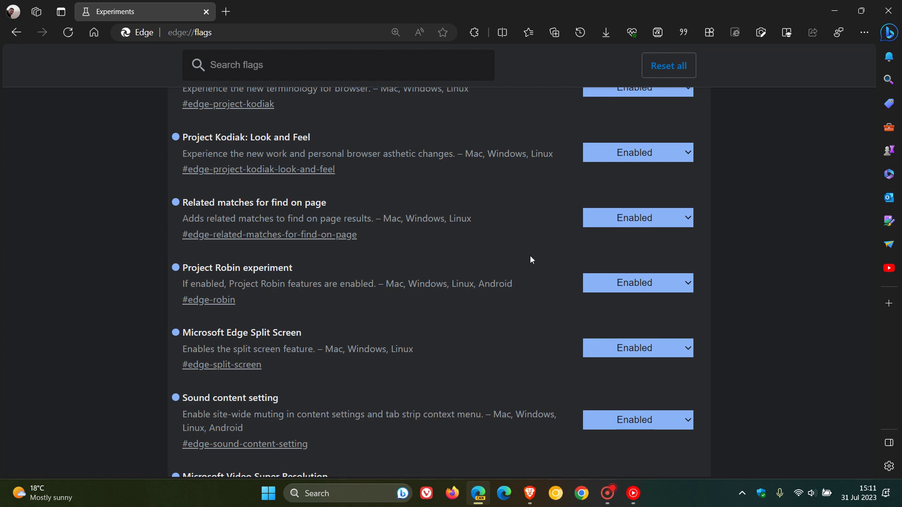
pyautogui.scroll(-1, 531, 259)
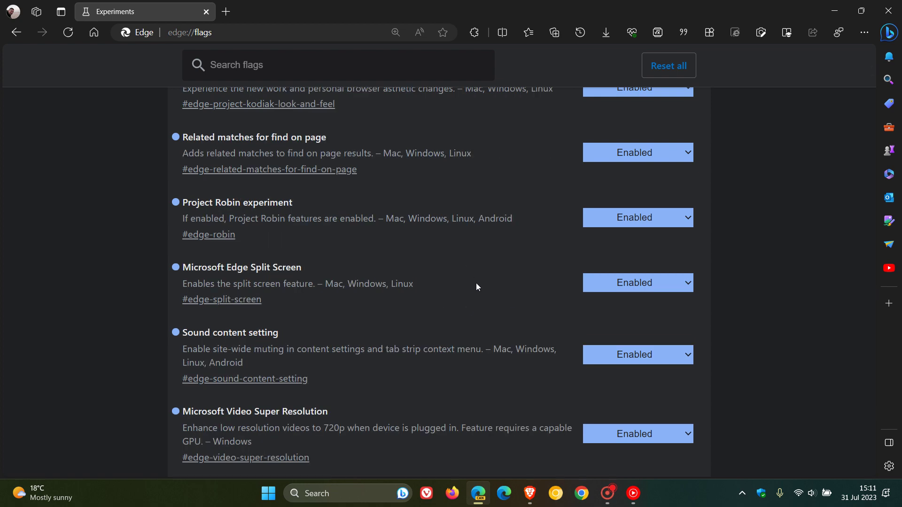
# Toggle split screen off so the edge://flags page fills the window alone
pyautogui.click(502, 32)
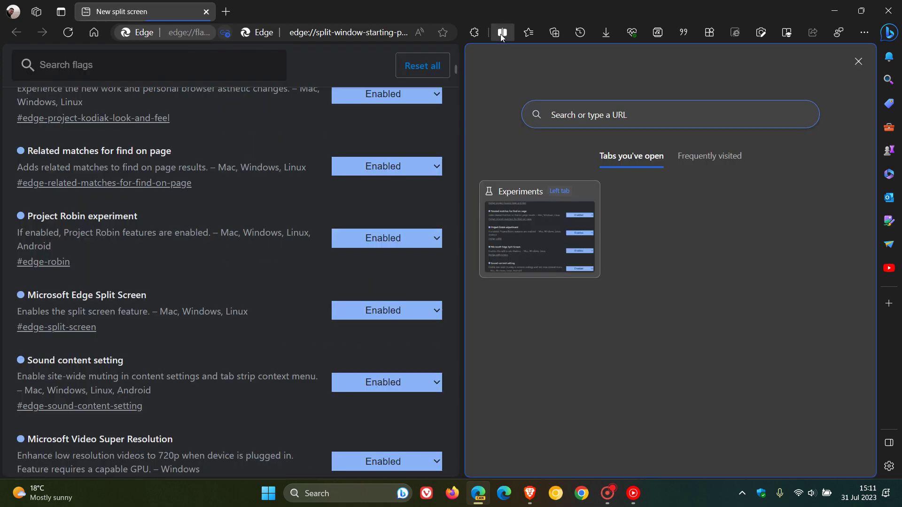
pyautogui.click(502, 34)
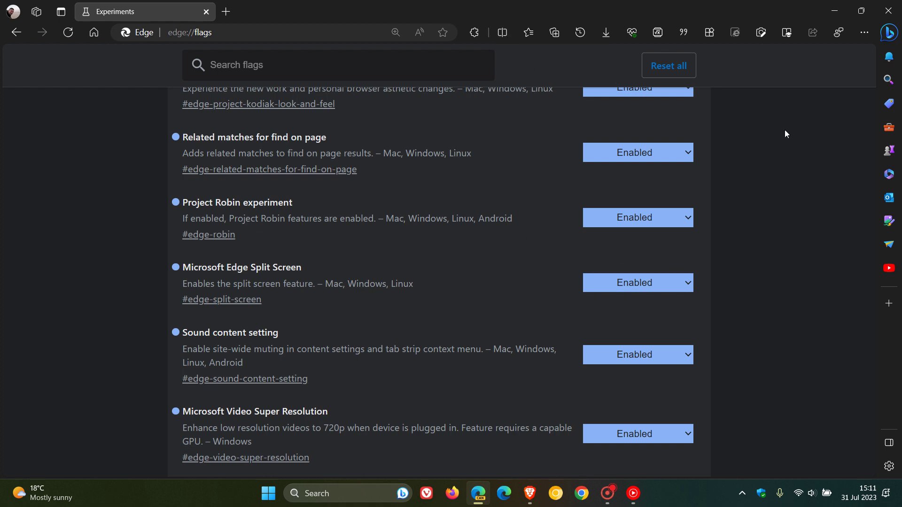
# Scroll past rounded corners and basic title bar & tool bar to profile icon and Rounded Tabs flags
pyautogui.scroll(-1, 807, 262)
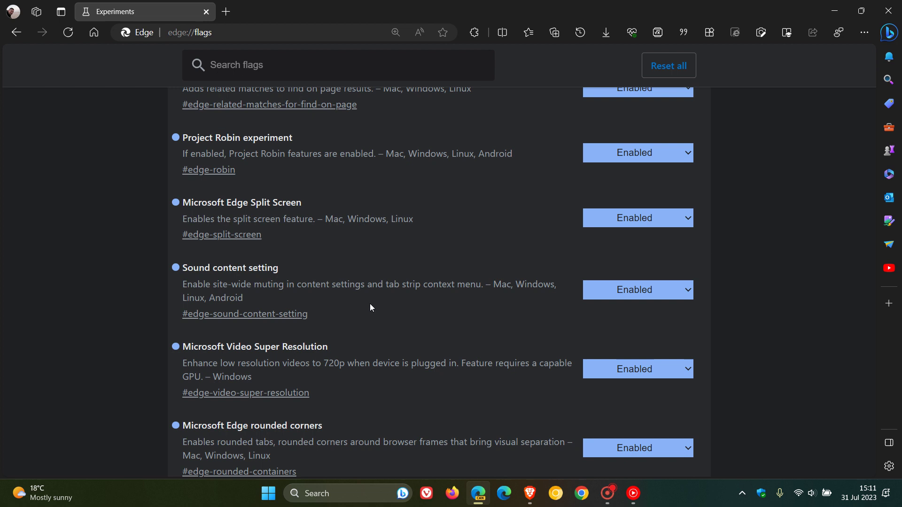
pyautogui.scroll(-1, 770, 272)
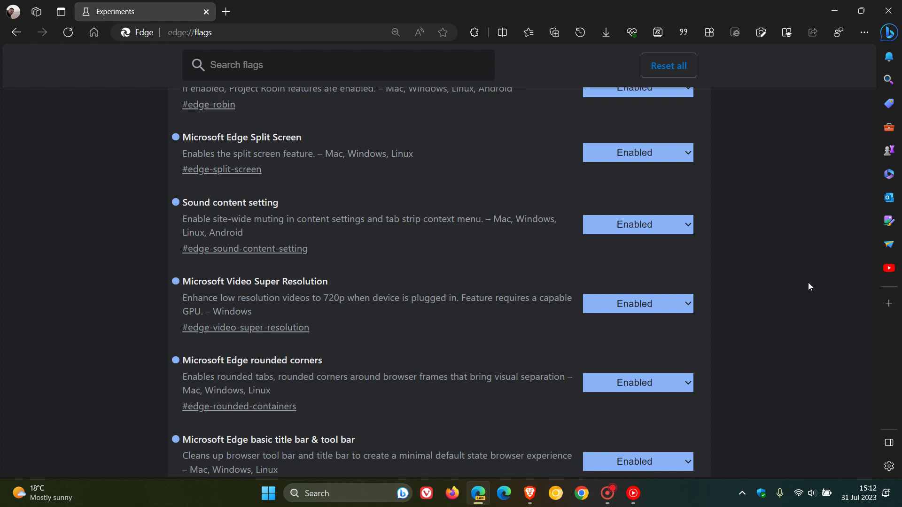
pyautogui.scroll(-3, 745, 279)
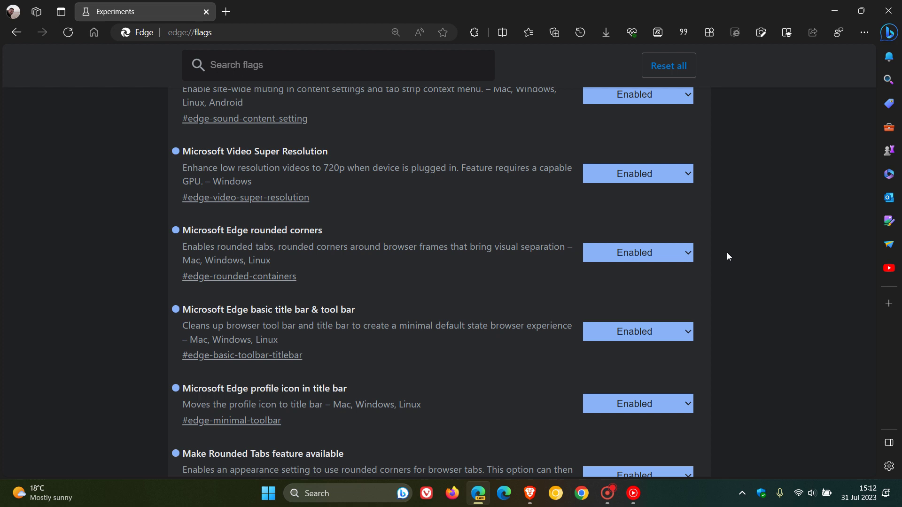
# Scroll on to Enable Workspaces, the installed web apps links flag and Enhance text contrast
pyautogui.scroll(-1, 726, 252)
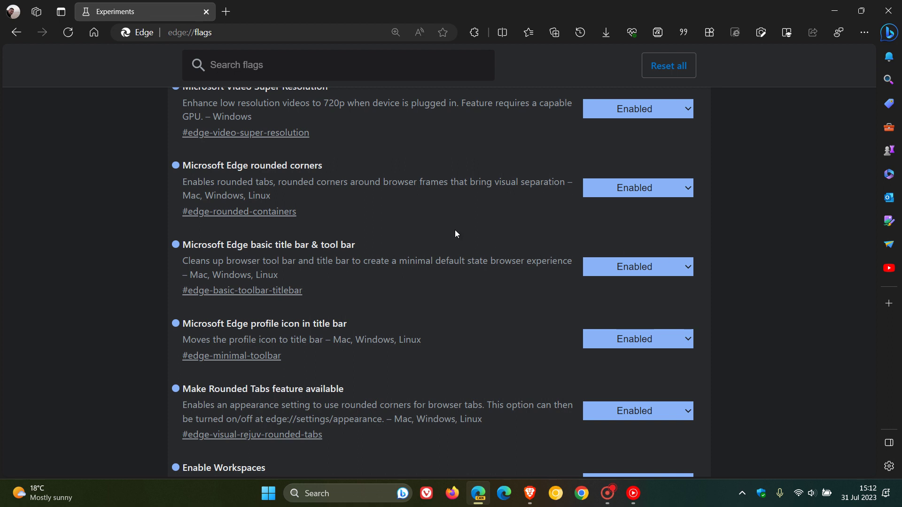
pyautogui.scroll(-1, 783, 284)
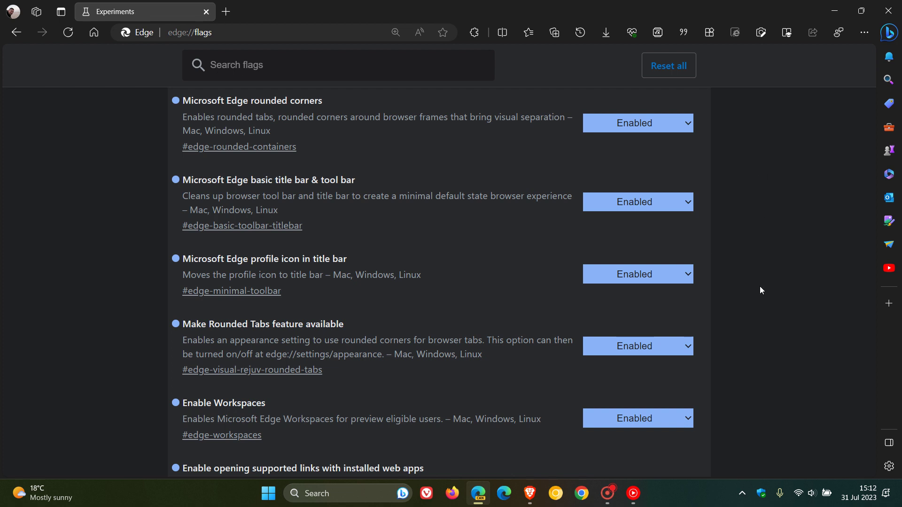
pyautogui.scroll(-1, 760, 288)
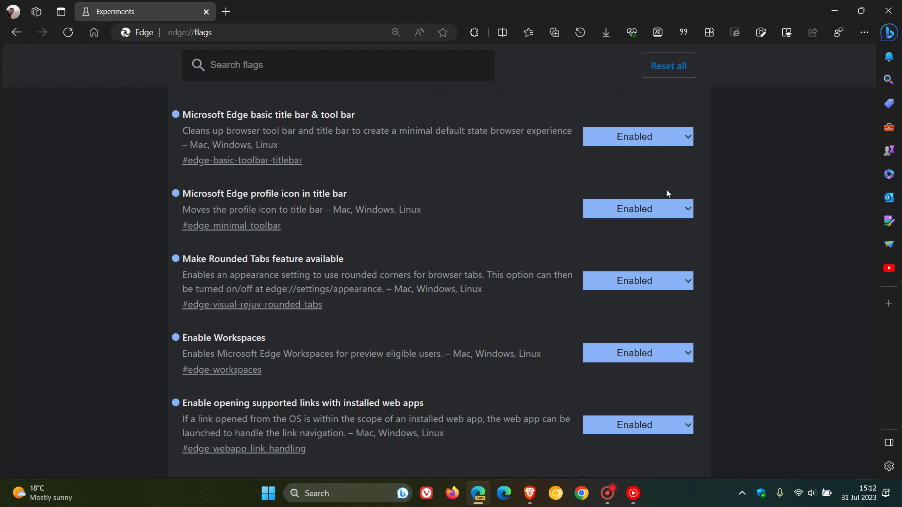
pyautogui.scroll(-1, 758, 264)
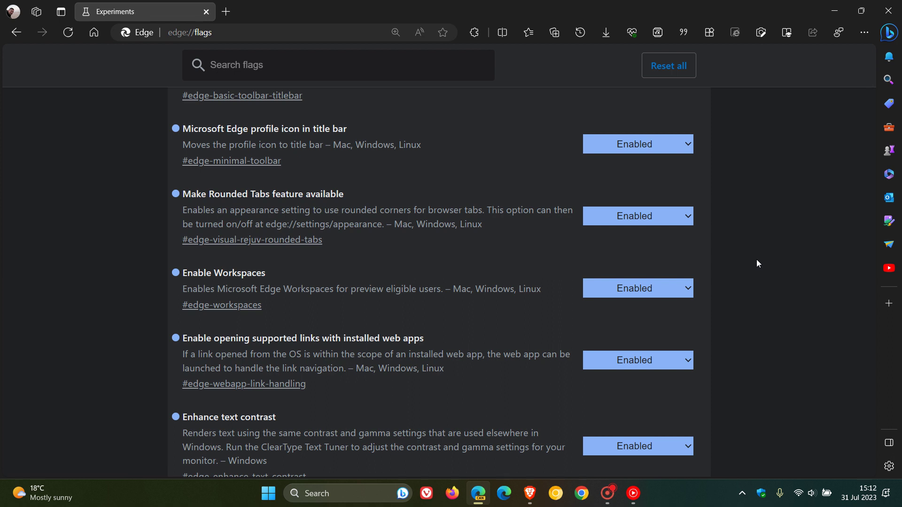
pyautogui.click(34, 14)
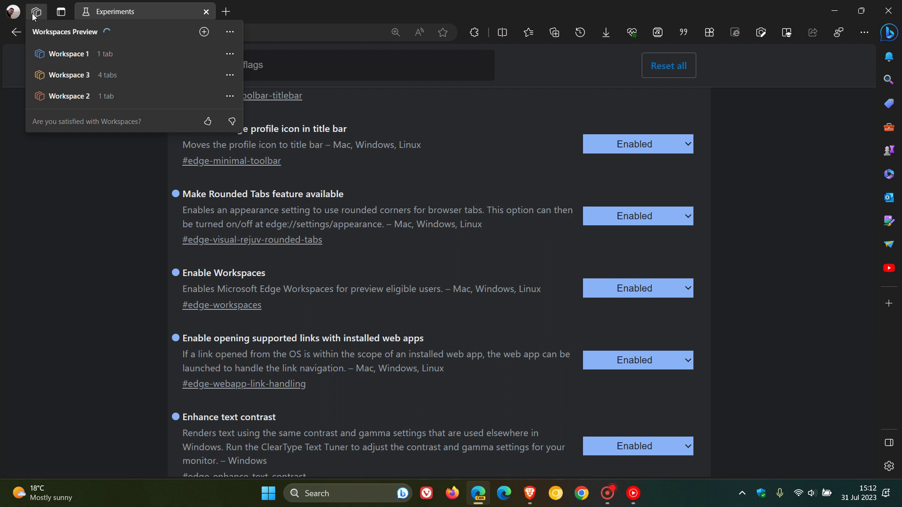
pyautogui.click(93, 272)
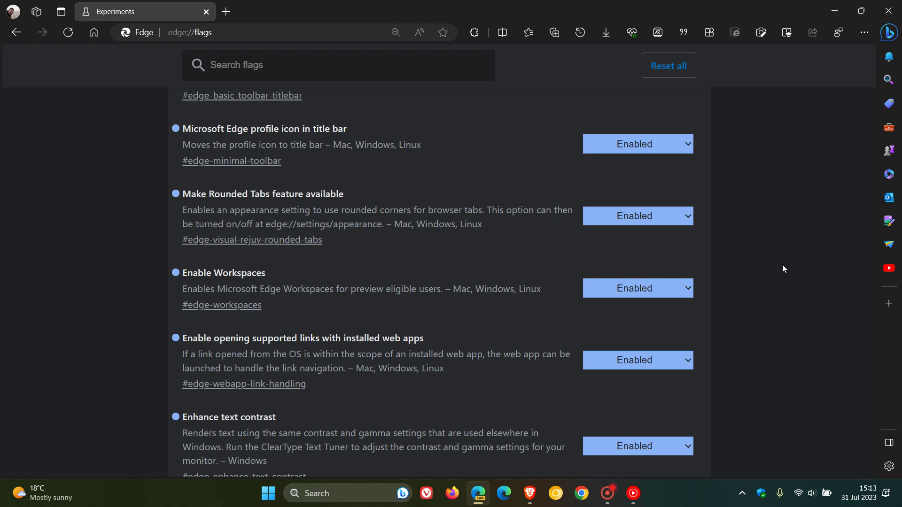
# Scroll the flags down to Mouse Gesture and Fluent scrollbars
pyautogui.scroll(-1, 783, 269)
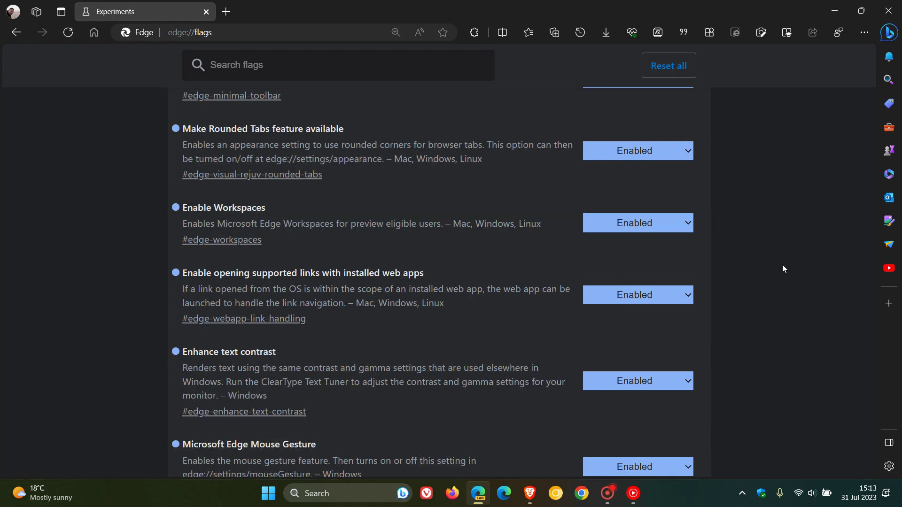
pyautogui.scroll(-1, 783, 265)
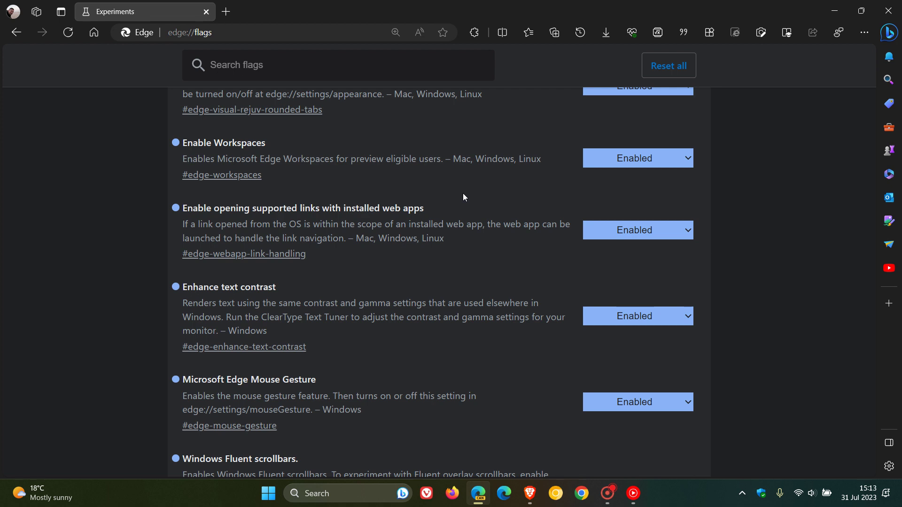
pyautogui.scroll(-1, 772, 280)
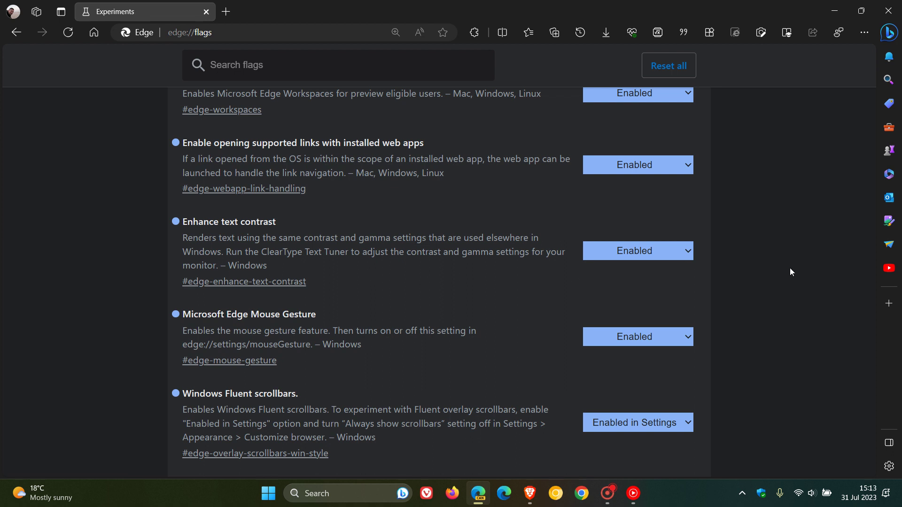
pyautogui.scroll(-1, 790, 272)
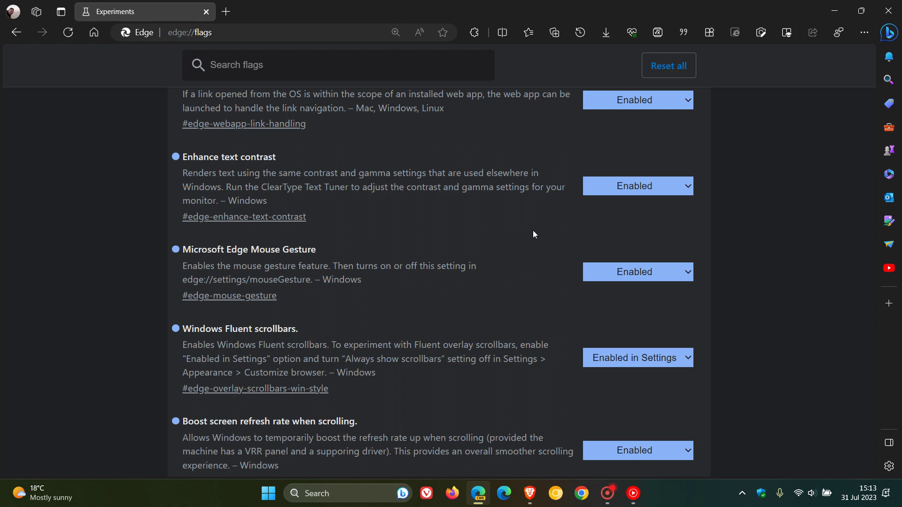
# Try a go-back mouse gesture, then scroll past Acrylic menus and Command Palette to Global Media Controls
pyautogui.moveTo(534, 233)
pyautogui.mouseDown()
pyautogui.moveTo(413, 235)
pyautogui.moveTo(656, 246)
pyautogui.moveTo(621, 235)
pyautogui.mouseUp()
pyautogui.scroll(-1, 750, 267)
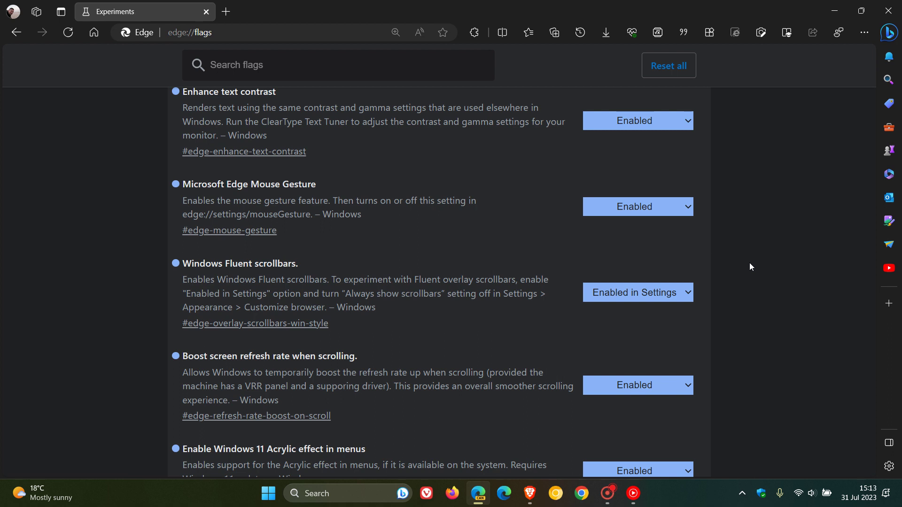
pyautogui.scroll(1, 780, 263)
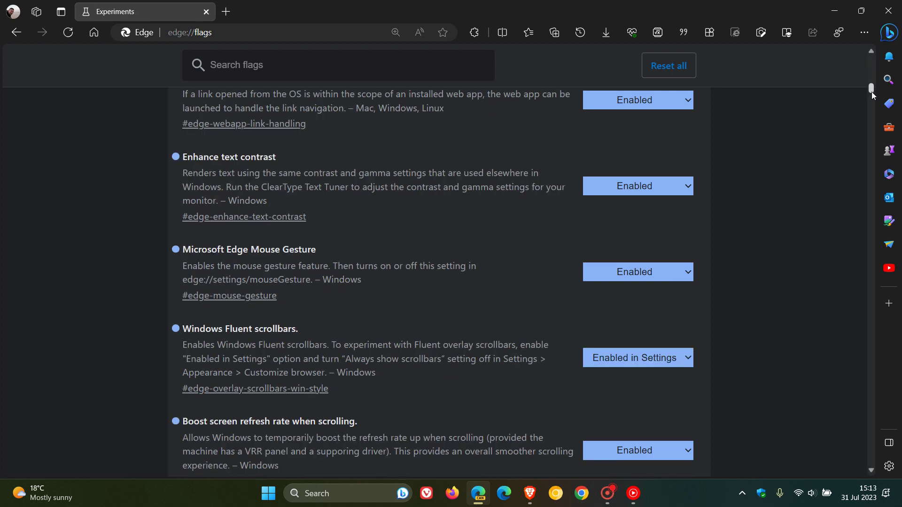
pyautogui.scroll(-1, 782, 207)
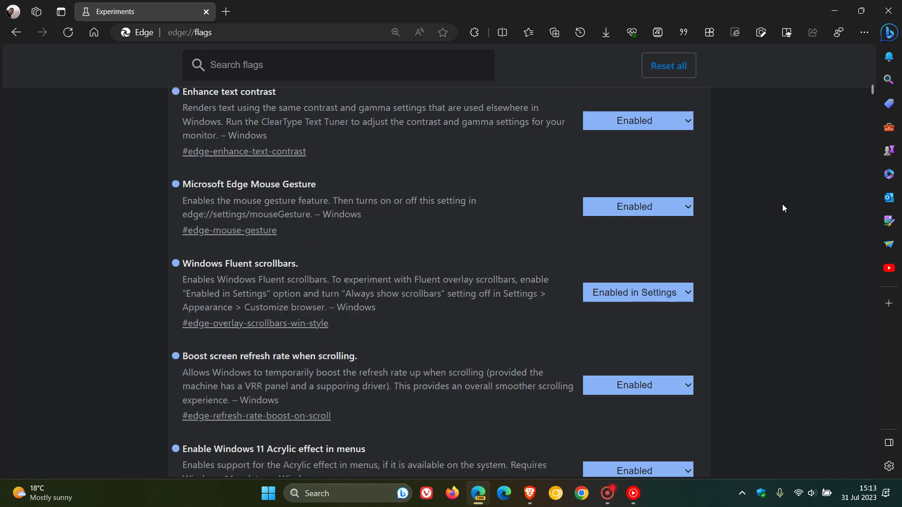
pyautogui.scroll(-1, 782, 207)
pyautogui.scroll(-1, 782, 253)
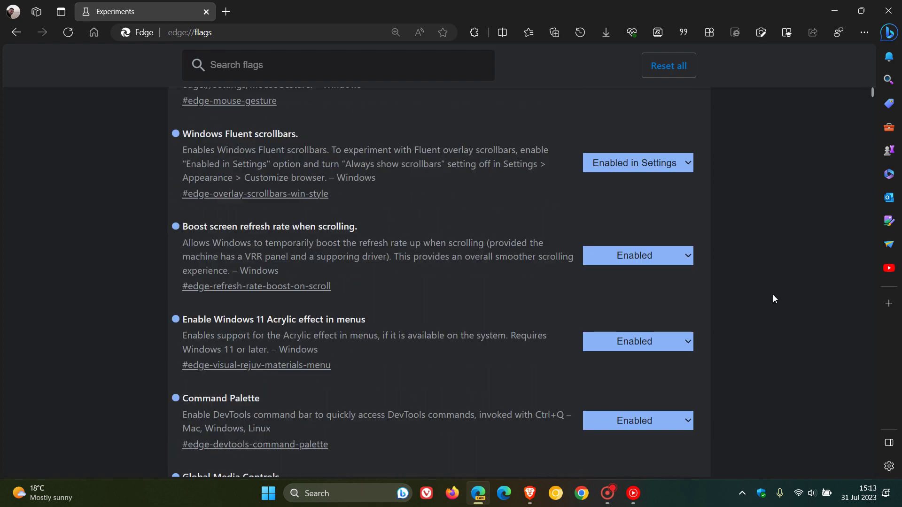
pyautogui.scroll(-1, 774, 299)
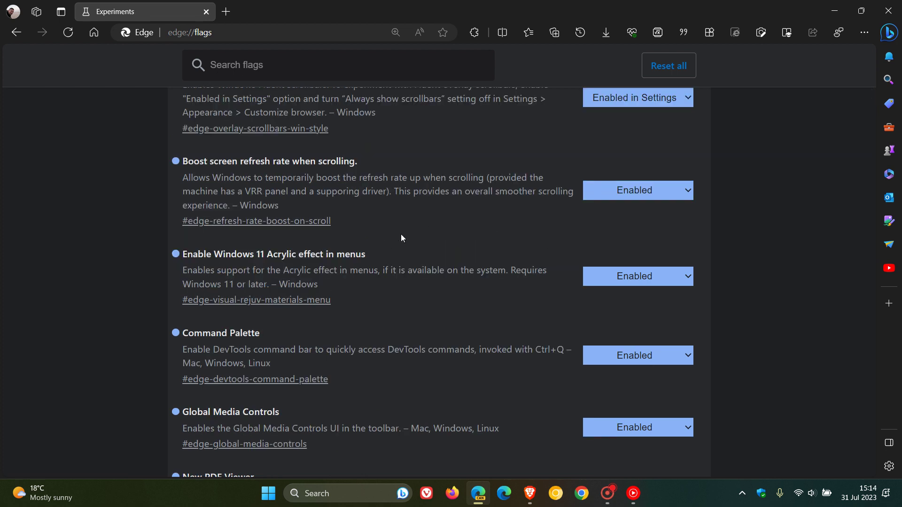
# Open and close Settings and more, then scroll past New PDF Viewer to the M115/M116 unexpire flags
pyautogui.click(864, 32)
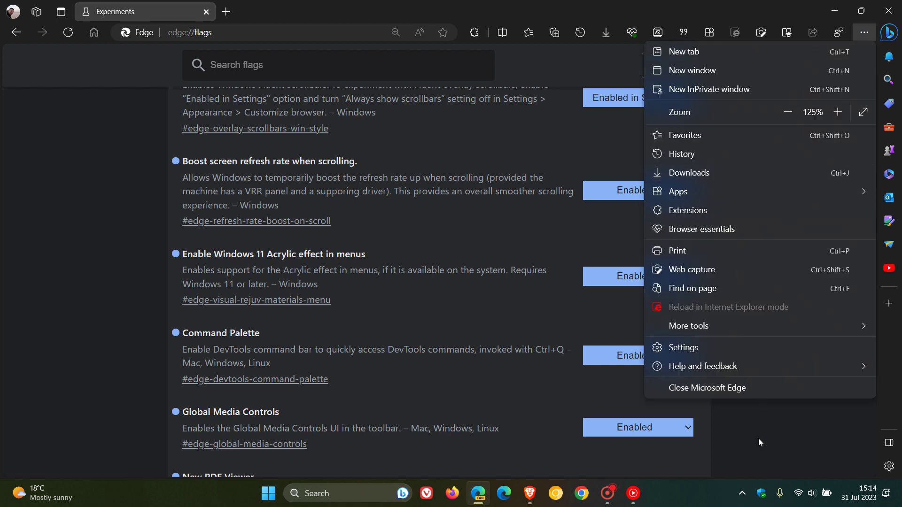
pyautogui.click(759, 440)
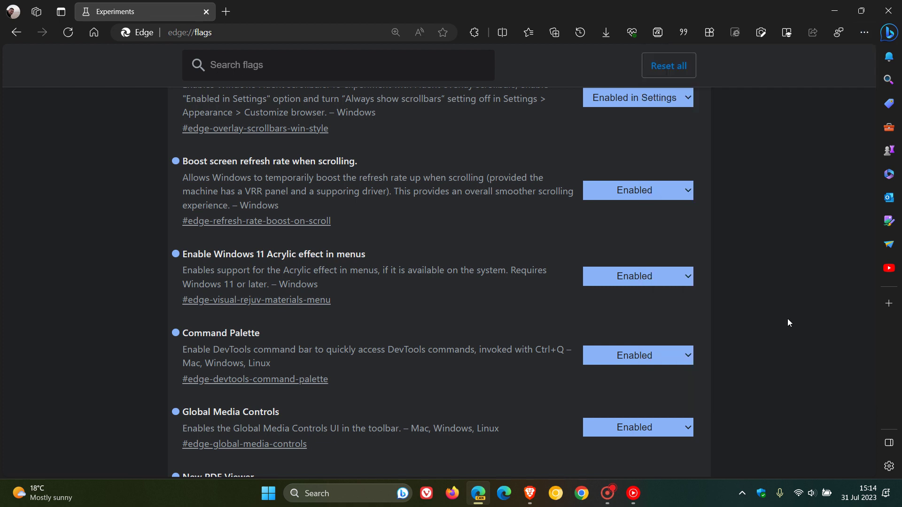
pyautogui.scroll(-1, 788, 319)
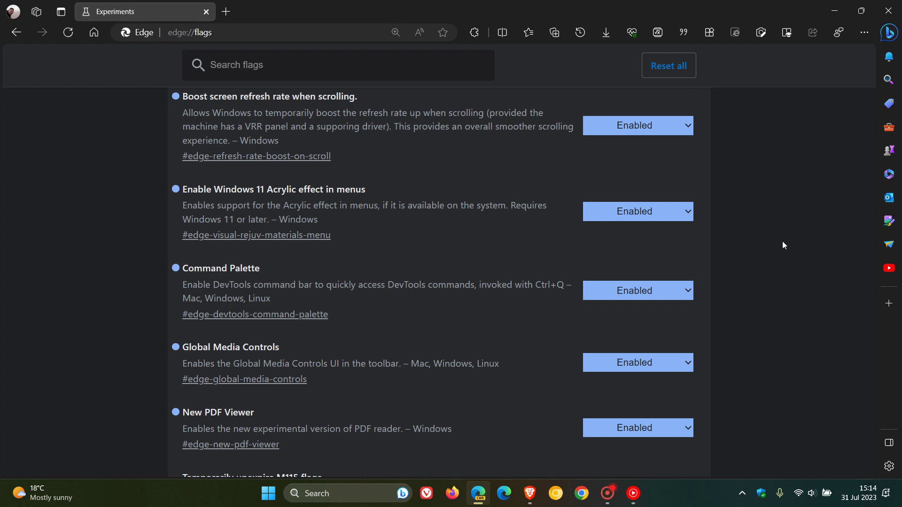
pyautogui.scroll(-1, 783, 241)
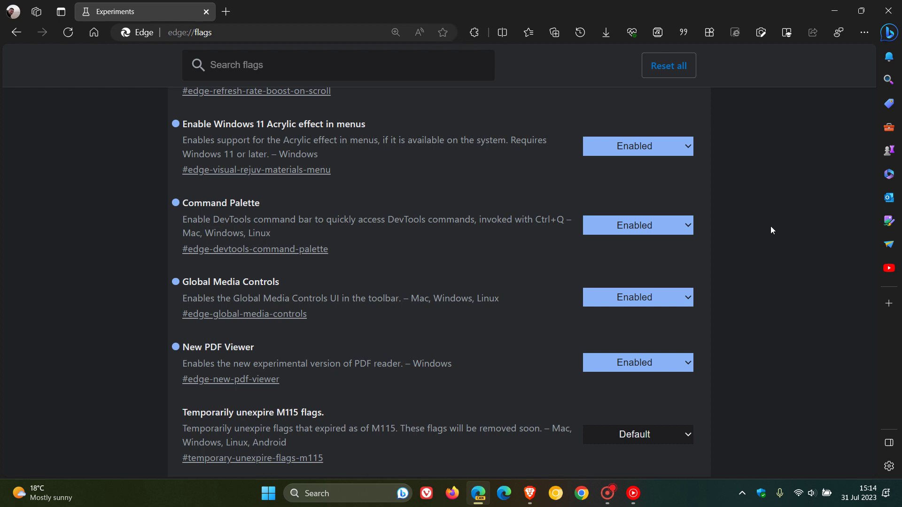
pyautogui.scroll(-1, 772, 230)
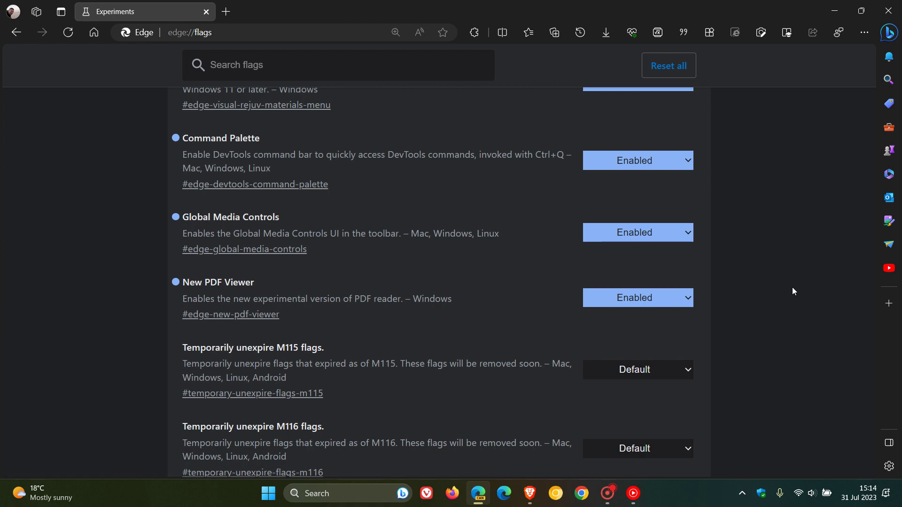
pyautogui.scroll(4, 792, 288)
# Scroll back up the flags page and go Home to the sea-lion New tab page
pyautogui.scroll(20, 792, 289)
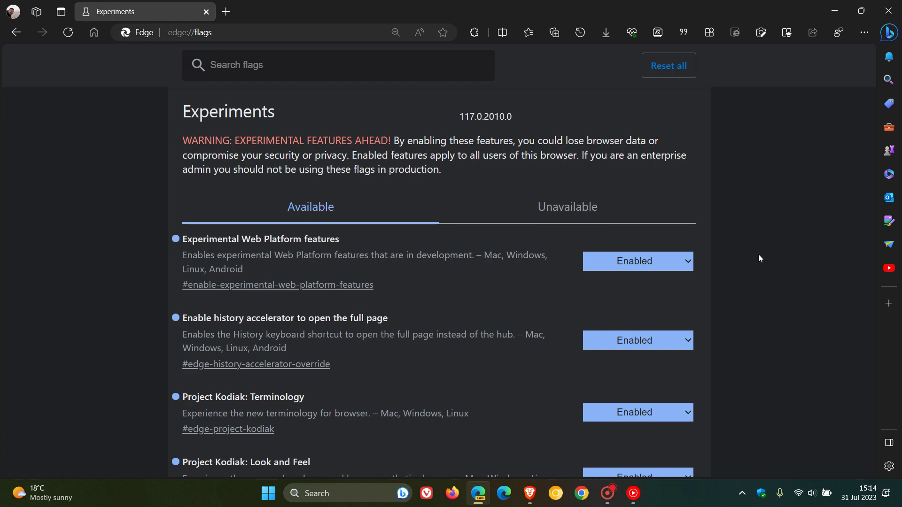
pyautogui.click(94, 32)
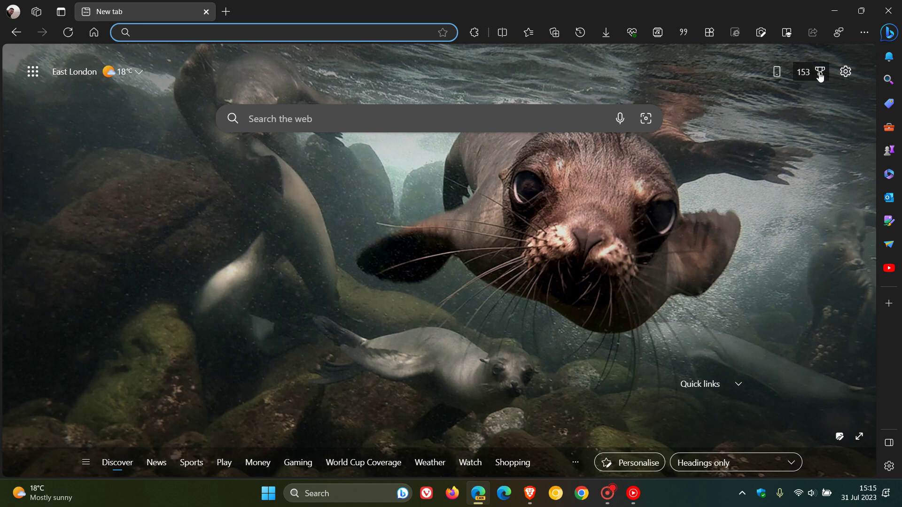
# Minimize Edge Canary to reveal the YouTube community poll on experimental flags in Brave
pyautogui.click(834, 10)
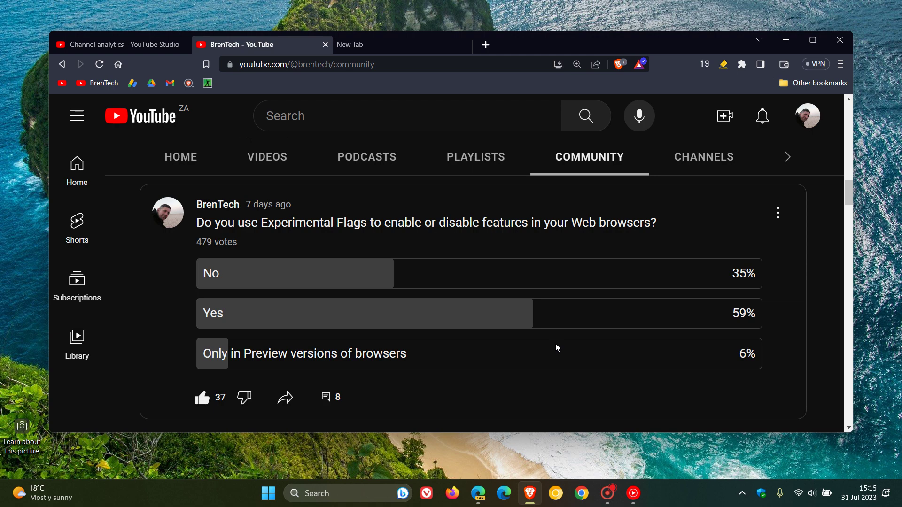
# Minimize Brave, bring up and minimize Chrome, then restore and minimize Brave's YouTube Community poll
pyautogui.click(785, 42)
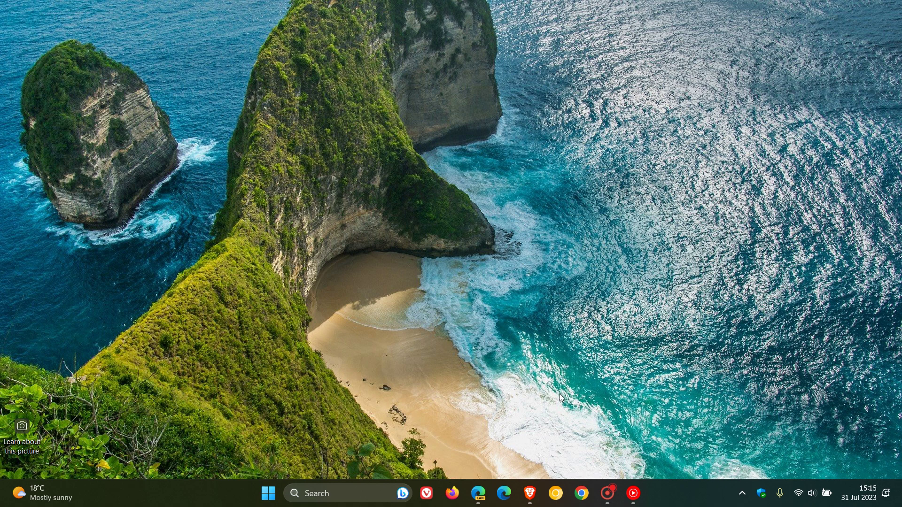
pyautogui.click(581, 493)
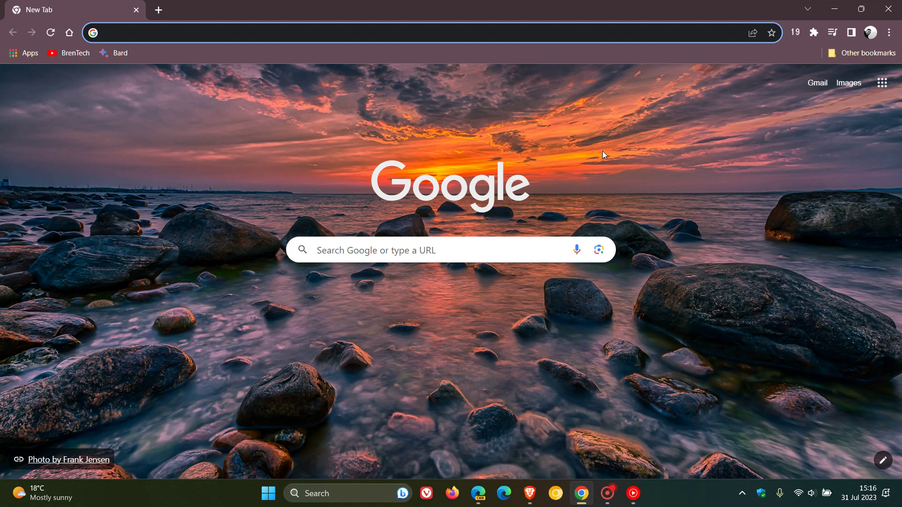
pyautogui.click(834, 8)
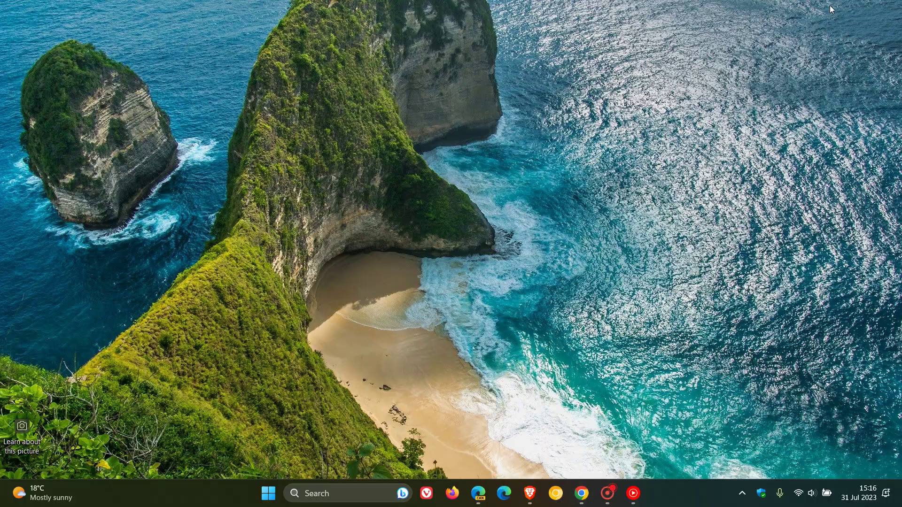
pyautogui.click(529, 493)
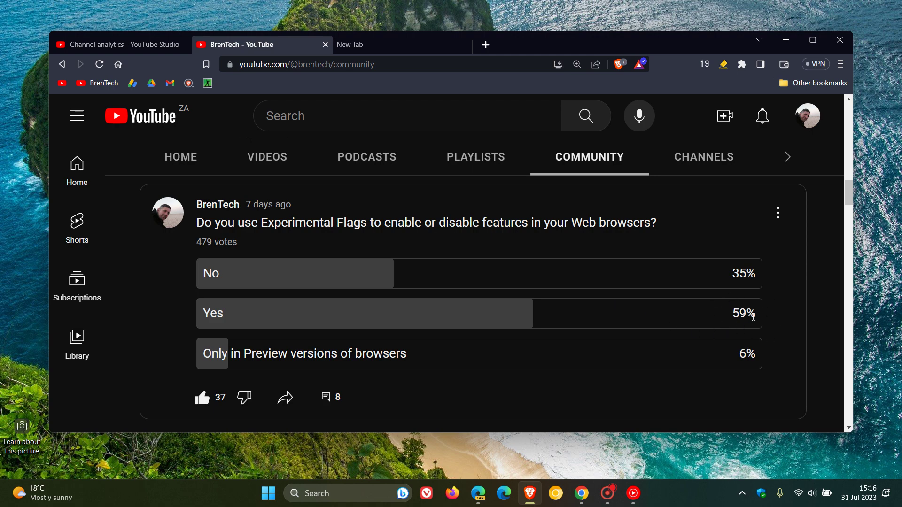
pyautogui.click(787, 42)
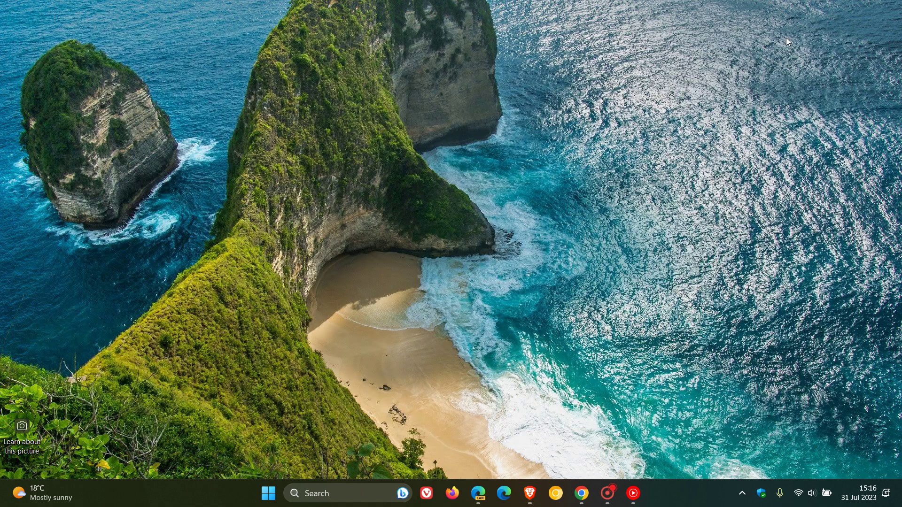